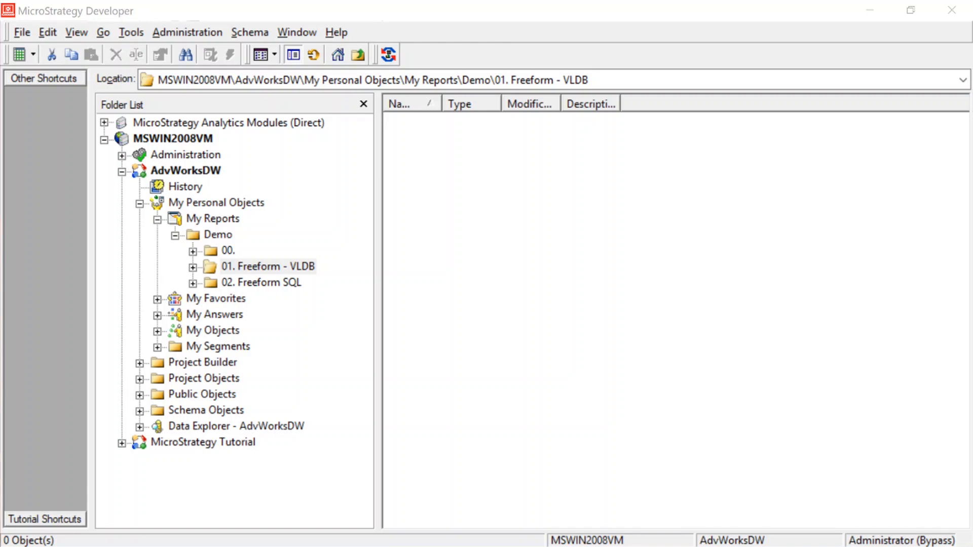
Create a new Freeform SQL report on the AdvWorksDW source in the 01. Freeform - VLDB folder
{"action": "right_click", "coordinate": [440, 133]}
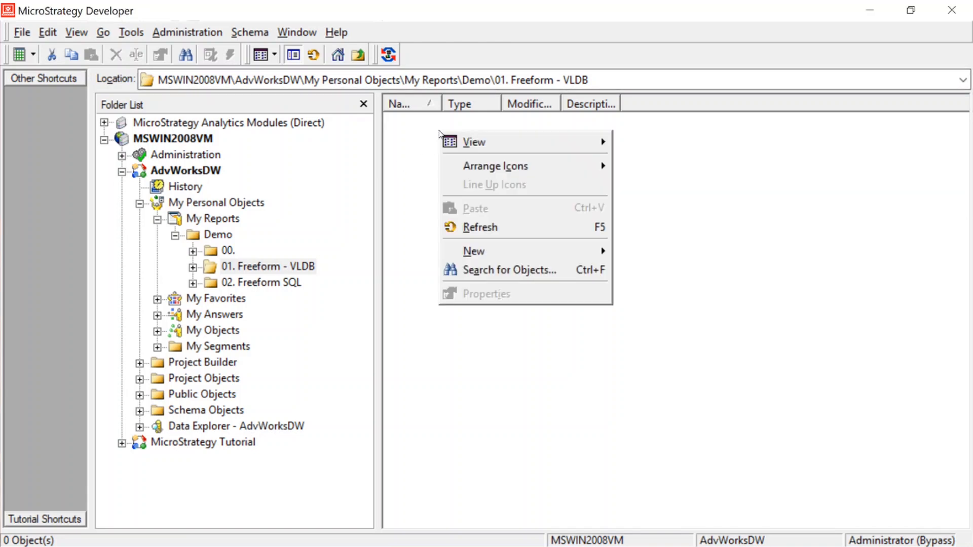
{"action": "mouse_move", "coordinate": [531, 258]}
{"action": "left_click", "coordinate": [653, 310]}
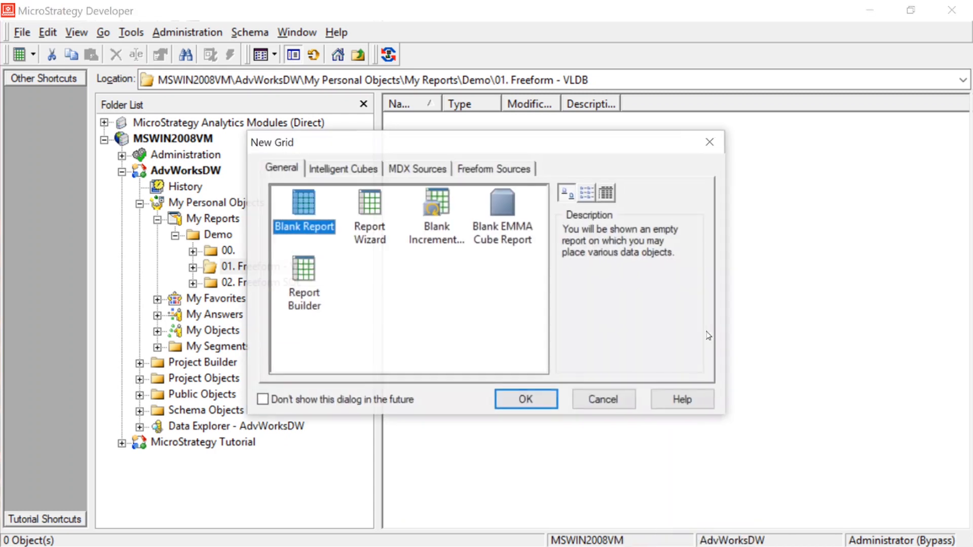
{"action": "left_click", "coordinate": [499, 170]}
{"action": "left_click", "coordinate": [287, 328]}
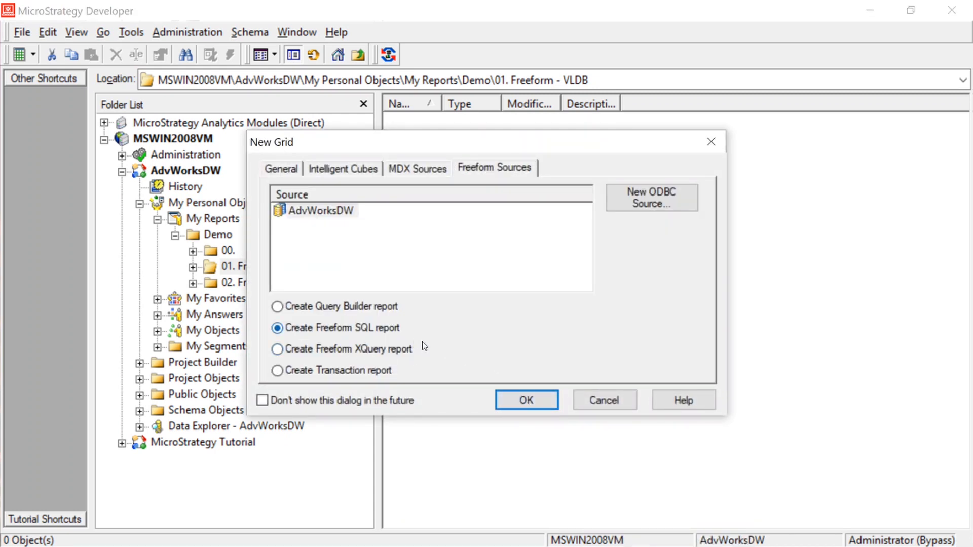
{"action": "left_click", "coordinate": [527, 400]}
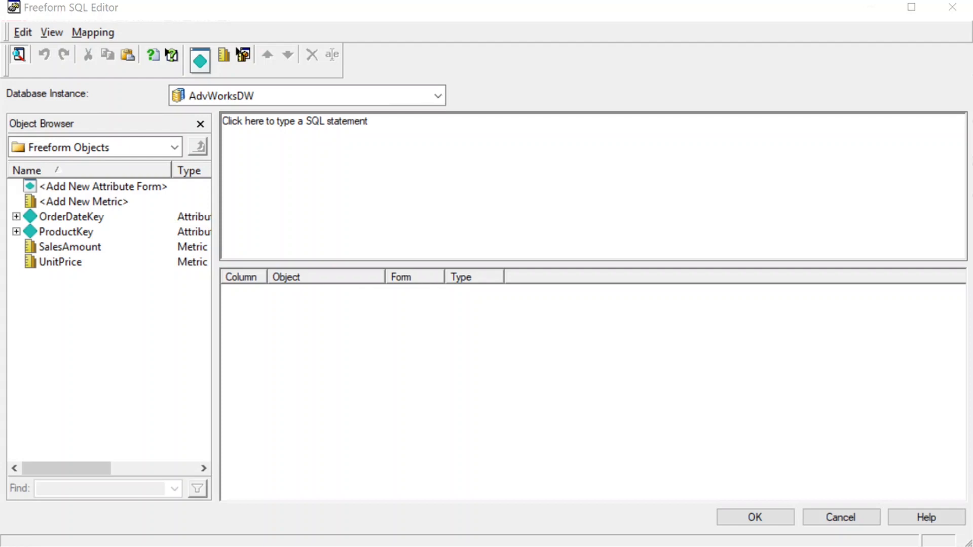
Paste the query selecting OrderDateKey, ProductKey, UnitPrice, SalesAmount from [dbo].[FactInternetSales] where OrderDateKey is in #days
{"action": "left_click", "coordinate": [556, 172]}
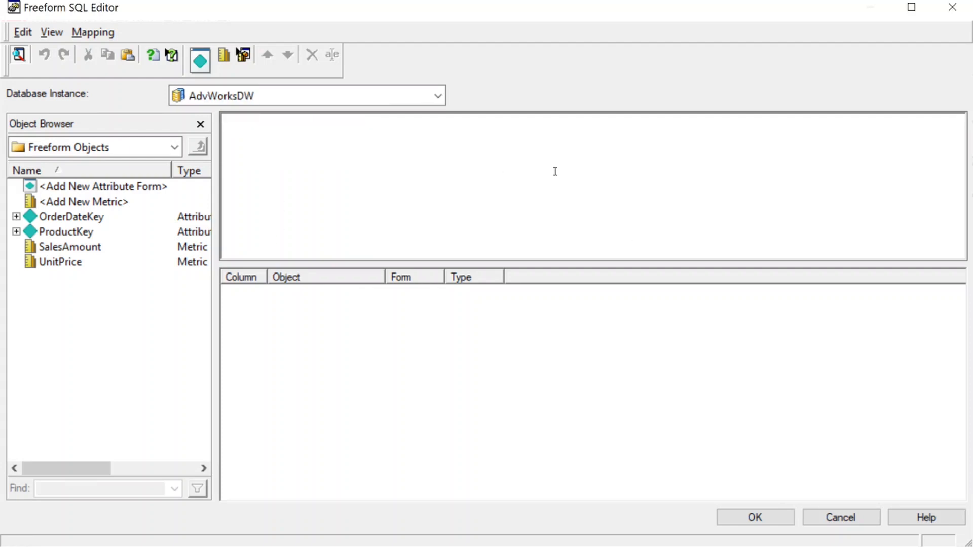
{"action": "type", "text": "select OrderDateKey, ProductKey, UnitPrice, SalesAmount from [dbo].[FactInternetSales] where OrderDateKey in (select Datekey from #days)"}
Review the query's where clause and its subquery reading Datekey from the #days table
{"action": "left_click_drag", "start_coordinate": [256, 120], "coordinate": [473, 121]}
{"action": "left_click", "coordinate": [345, 133]}
{"action": "left_click", "coordinate": [547, 141]}
{"action": "left_click_drag", "start_coordinate": [349, 132], "coordinate": [247, 133]}
{"action": "left_click", "coordinate": [380, 174]}
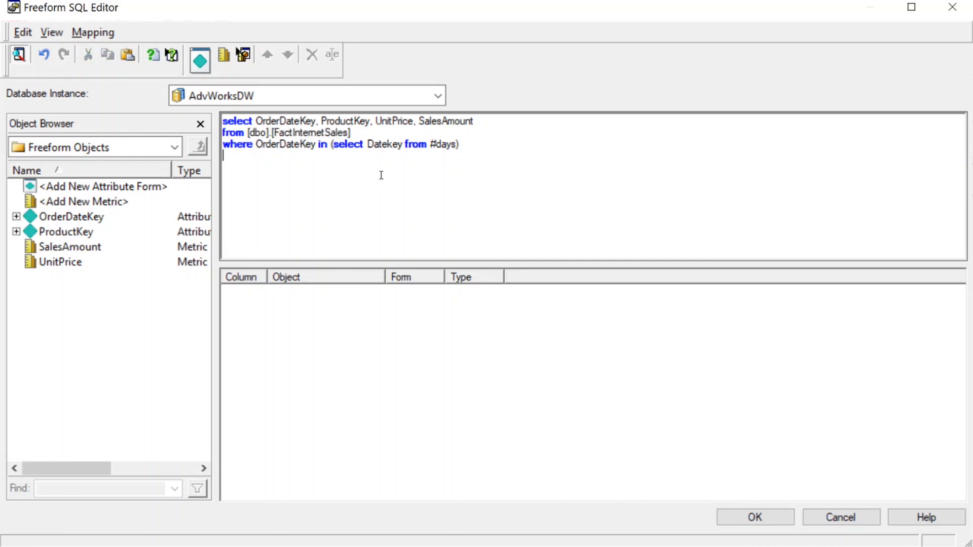
{"action": "double_click", "coordinate": [280, 146]}
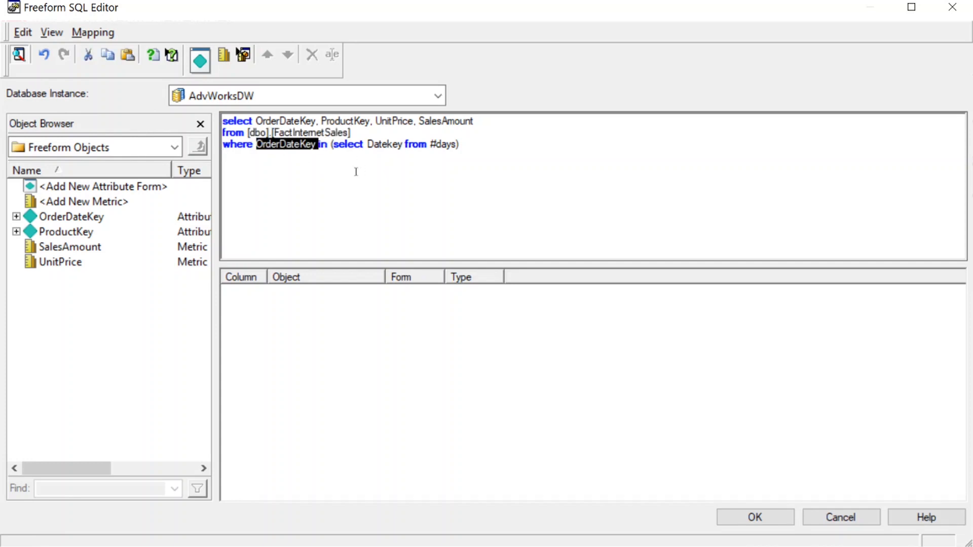
{"action": "left_click", "coordinate": [365, 175]}
{"action": "double_click", "coordinate": [296, 145]}
{"action": "left_click_drag", "start_coordinate": [333, 144], "coordinate": [458, 145]}
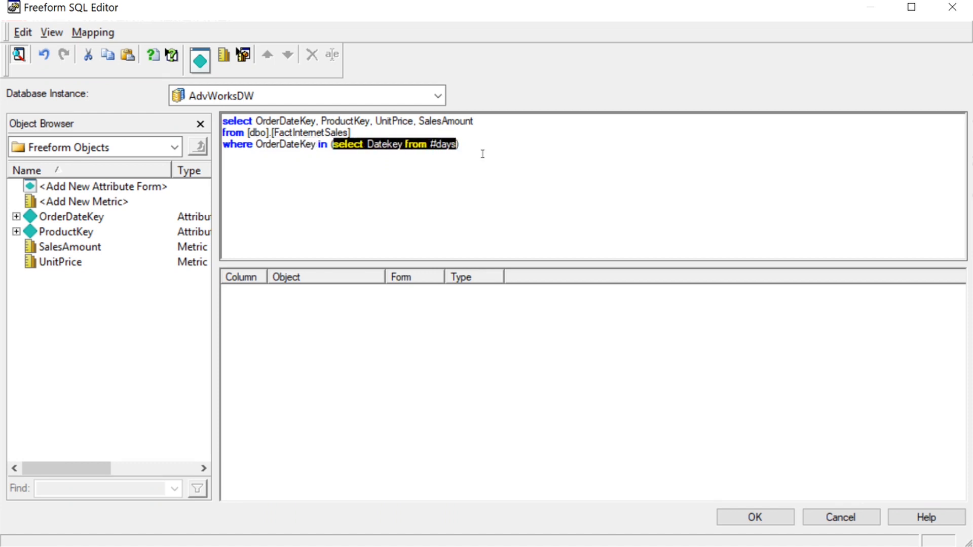
{"action": "left_click", "coordinate": [469, 142]}
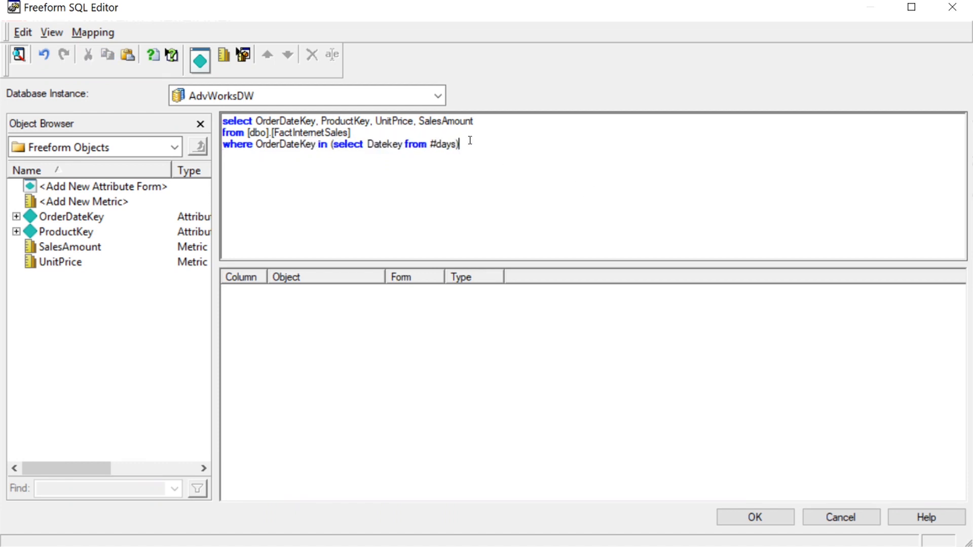
{"action": "left_click_drag", "start_coordinate": [430, 144], "coordinate": [456, 144]}
{"action": "left_click", "coordinate": [459, 144]}
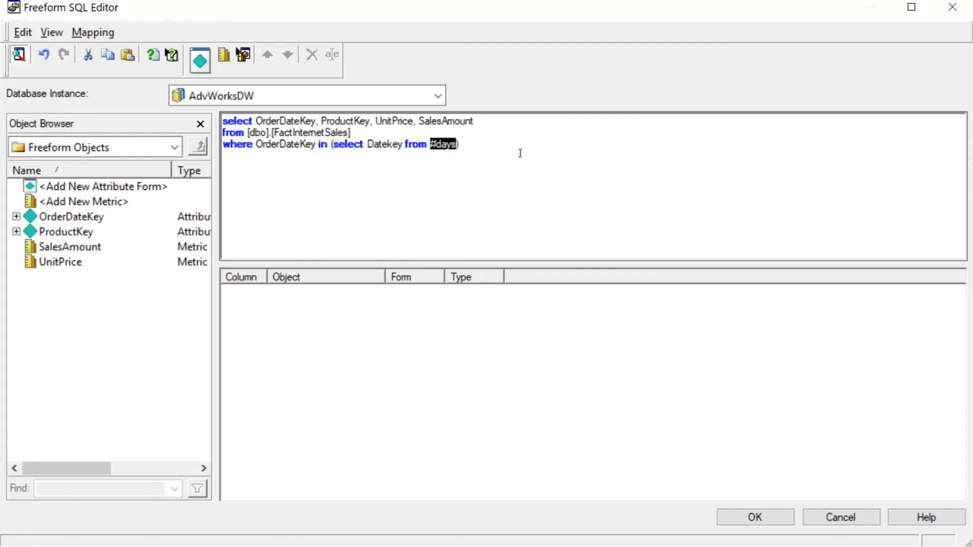
Map the first column as a new attribute form named OrderDateKey
{"action": "left_click", "coordinate": [513, 136]}
{"action": "left_click", "coordinate": [496, 163]}
{"action": "right_click", "coordinate": [274, 293]}
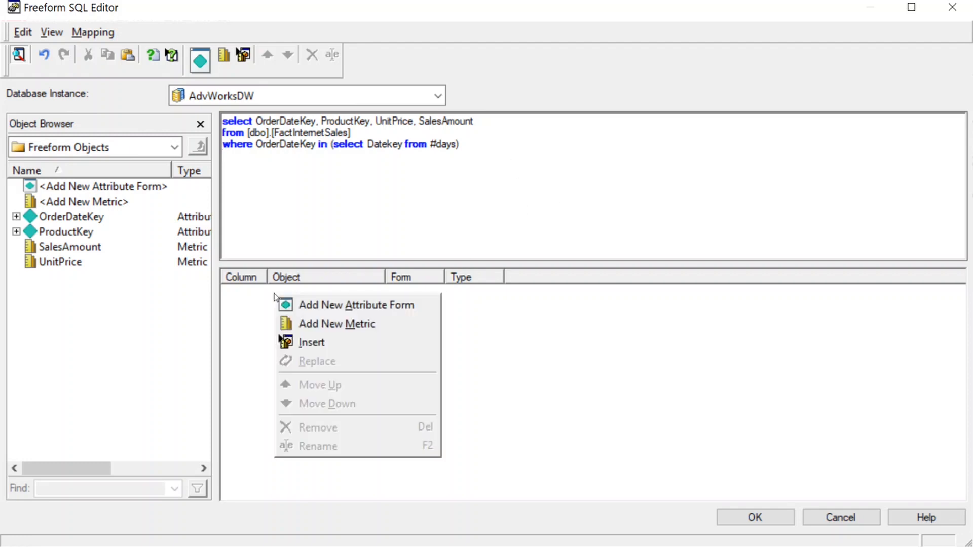
{"action": "left_click", "coordinate": [343, 315]}
{"action": "double_click", "coordinate": [286, 120]}
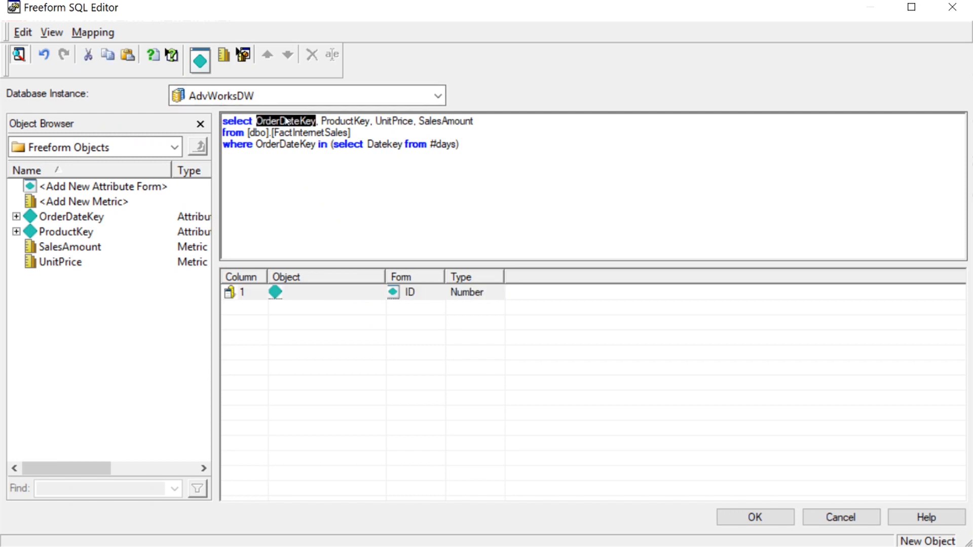
{"action": "left_click_drag", "start_coordinate": [286, 120], "coordinate": [332, 293]}
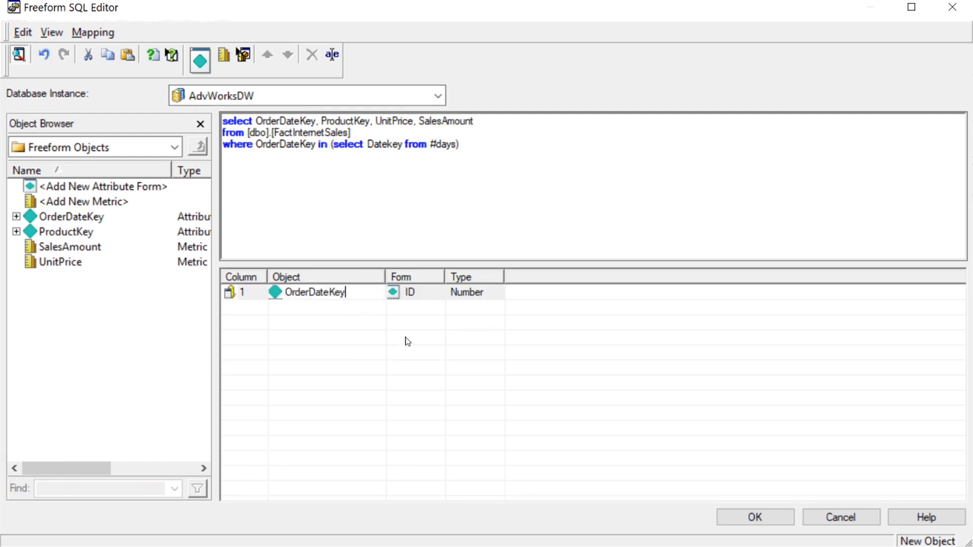
Map the second column as a new attribute form named ProductKey
{"action": "right_click", "coordinate": [311, 306]}
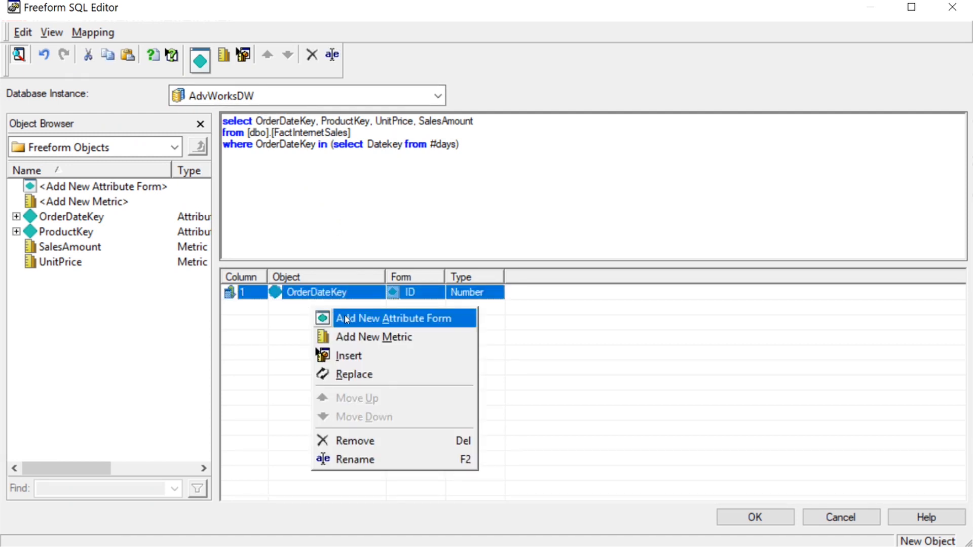
{"action": "left_click", "coordinate": [345, 316]}
{"action": "double_click", "coordinate": [349, 122]}
{"action": "left_click_drag", "start_coordinate": [349, 124], "coordinate": [299, 310]}
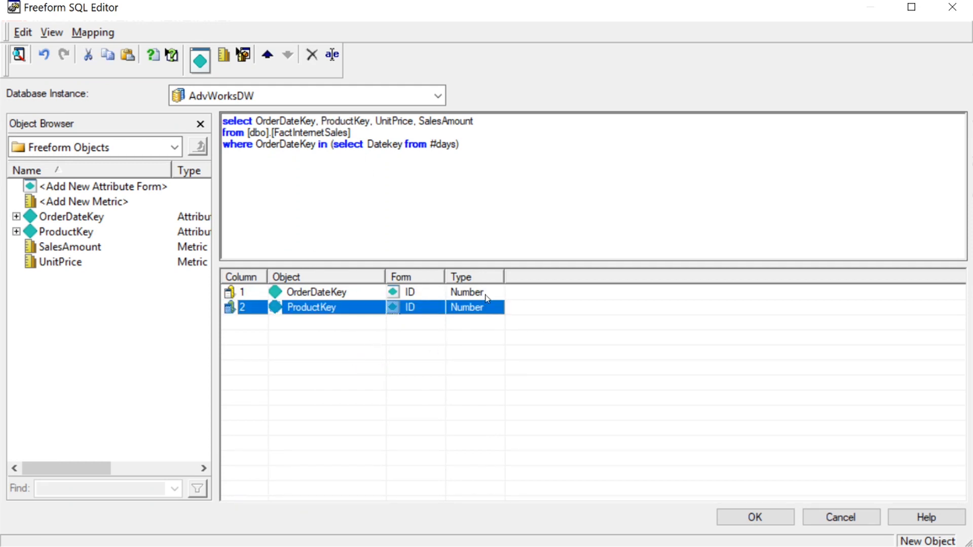
Add a new metric named UnitPrice and move it down to the third column
{"action": "double_click", "coordinate": [391, 123]}
{"action": "key", "text": "ctrl+c"}
{"action": "left_click", "coordinate": [364, 345]}
{"action": "right_click", "coordinate": [349, 334]}
{"action": "left_click", "coordinate": [412, 365]}
{"action": "left_click", "coordinate": [322, 308]}
{"action": "key", "text": "ctrl+v"}
{"action": "key", "text": "Return"}
{"action": "right_click", "coordinate": [287, 311]}
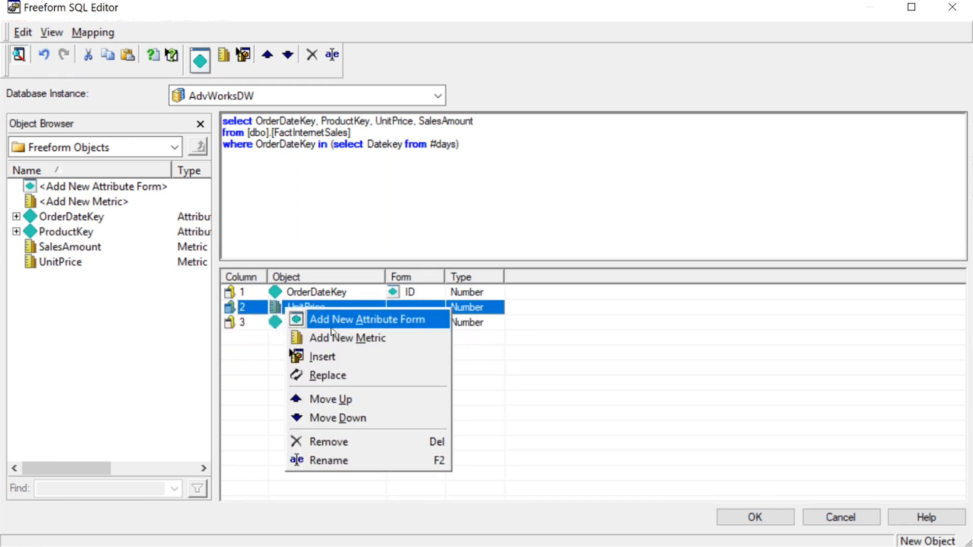
{"action": "left_click", "coordinate": [327, 417]}
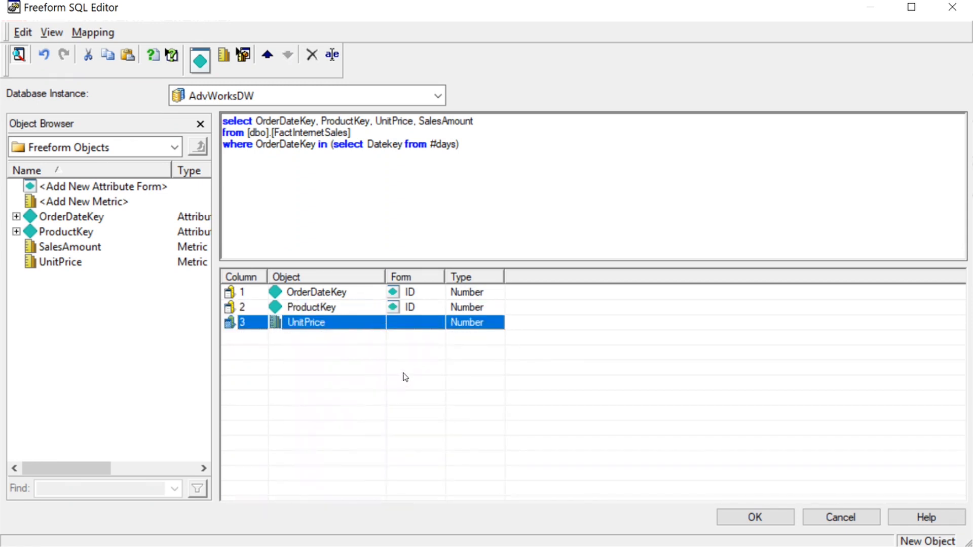
Add a new metric named SalesAmount as the fourth column and confirm the Freeform SQL definition
{"action": "double_click", "coordinate": [451, 123]}
{"action": "right_click", "coordinate": [365, 347]}
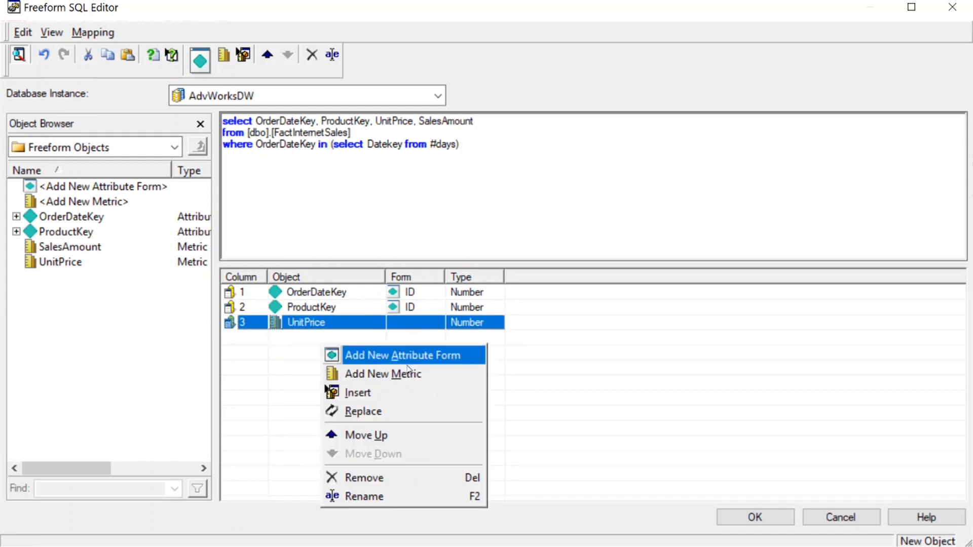
{"action": "left_click", "coordinate": [388, 389]}
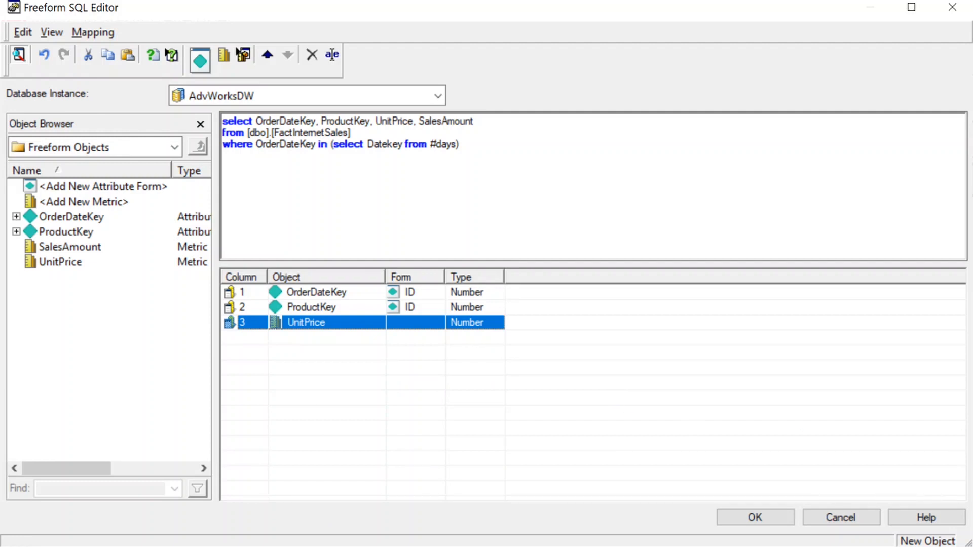
{"action": "left_click", "coordinate": [832, 319]}
{"action": "right_click", "coordinate": [337, 334]}
{"action": "left_click", "coordinate": [391, 376]}
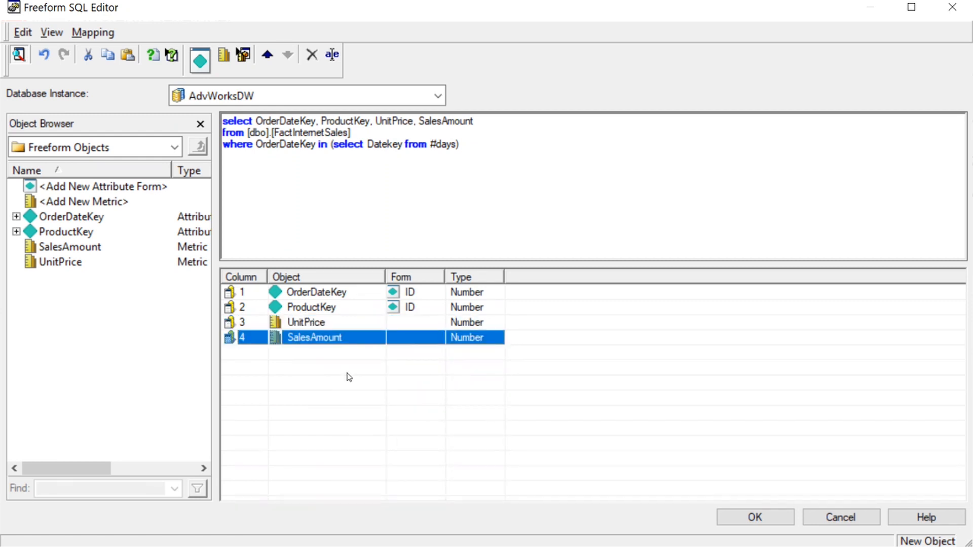
{"action": "left_click", "coordinate": [754, 517]}
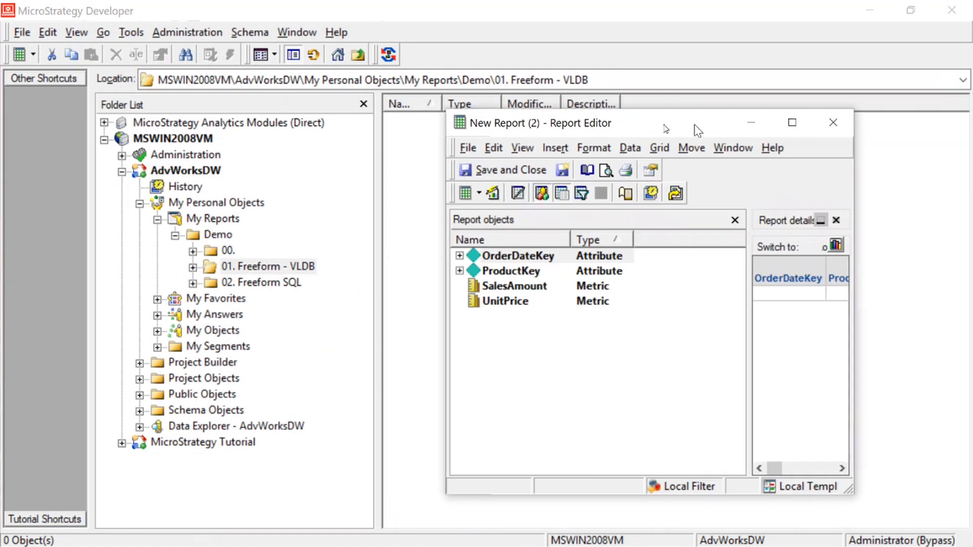
Maximize the report editor and open the report's VLDB Properties
{"action": "left_click_drag", "start_coordinate": [744, 124], "coordinate": [553, 123]}
{"action": "double_click", "coordinate": [553, 124]}
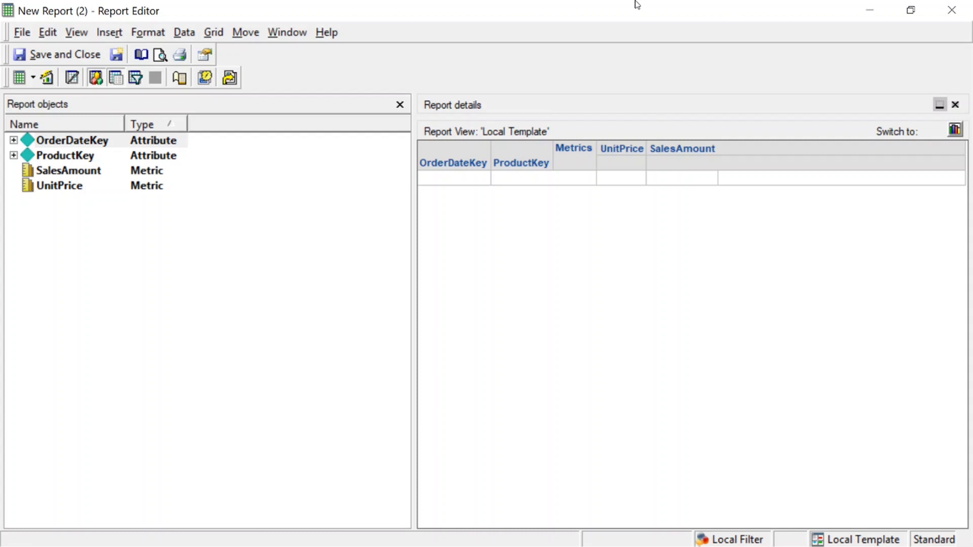
{"action": "left_click", "coordinate": [185, 33]}
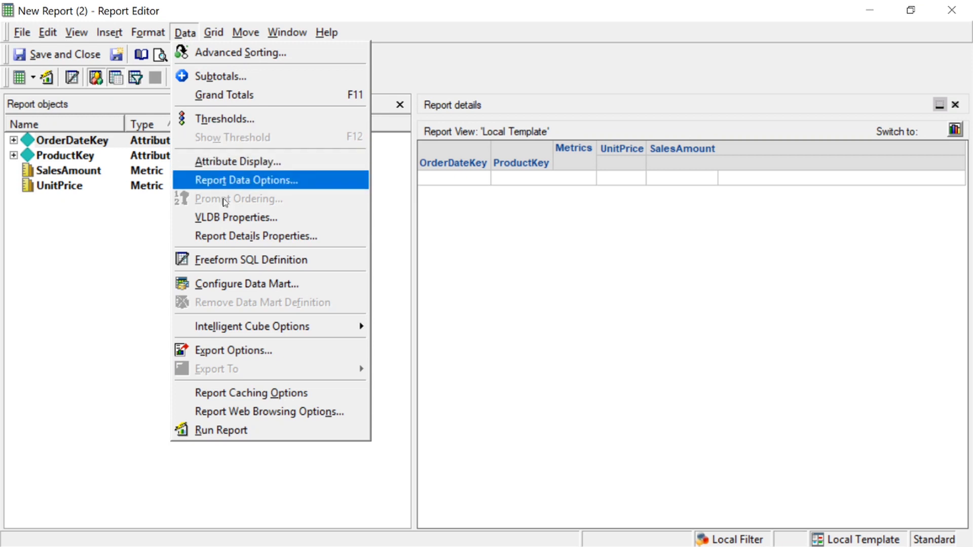
{"action": "left_click", "coordinate": [230, 218]}
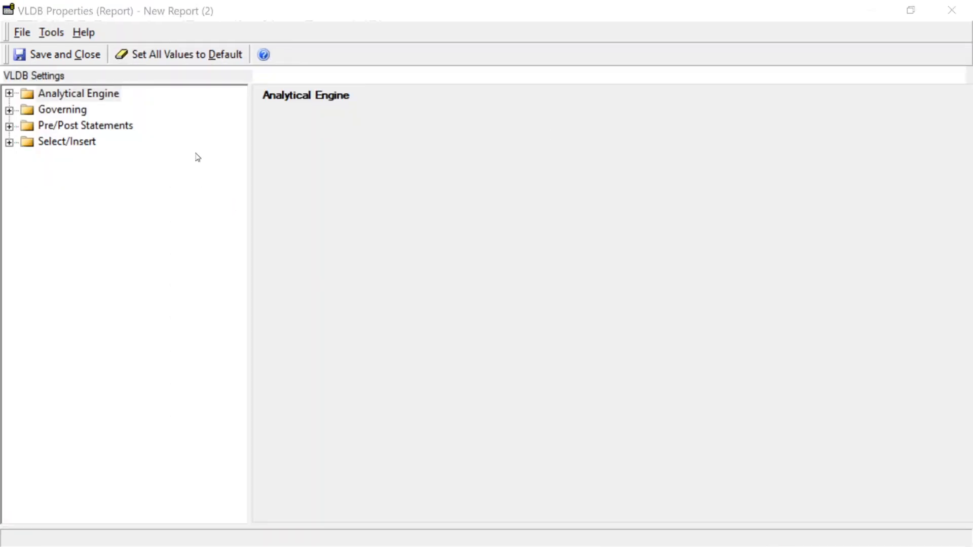
Set Report Pre Statement 1 to create table #days (DateKey int), overriding the default inherited value
{"action": "left_click", "coordinate": [75, 128]}
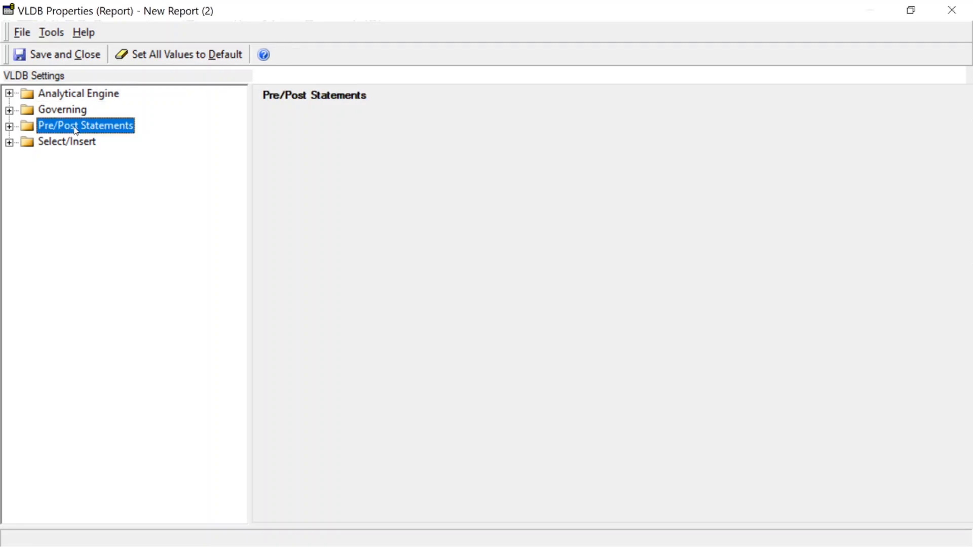
{"action": "left_click", "coordinate": [9, 126]}
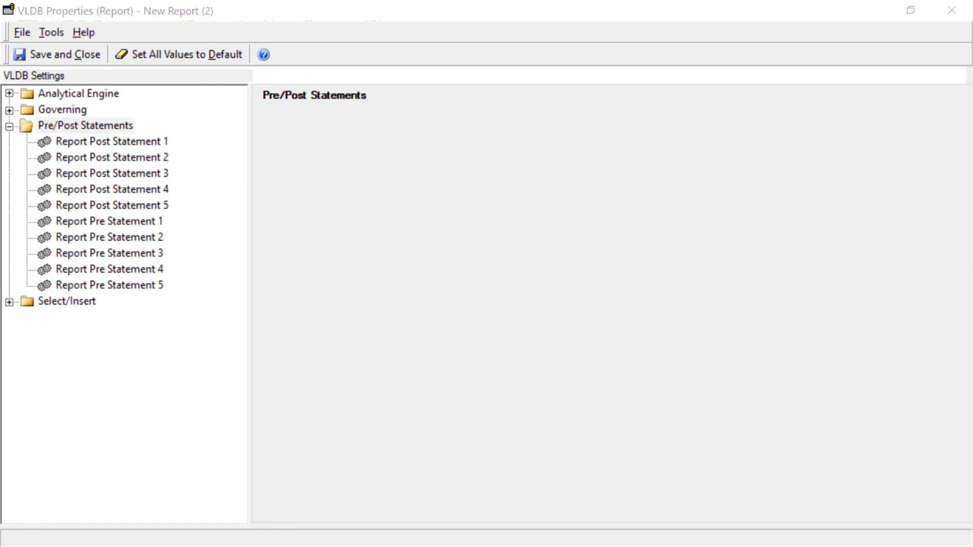
{"action": "left_click", "coordinate": [113, 227]}
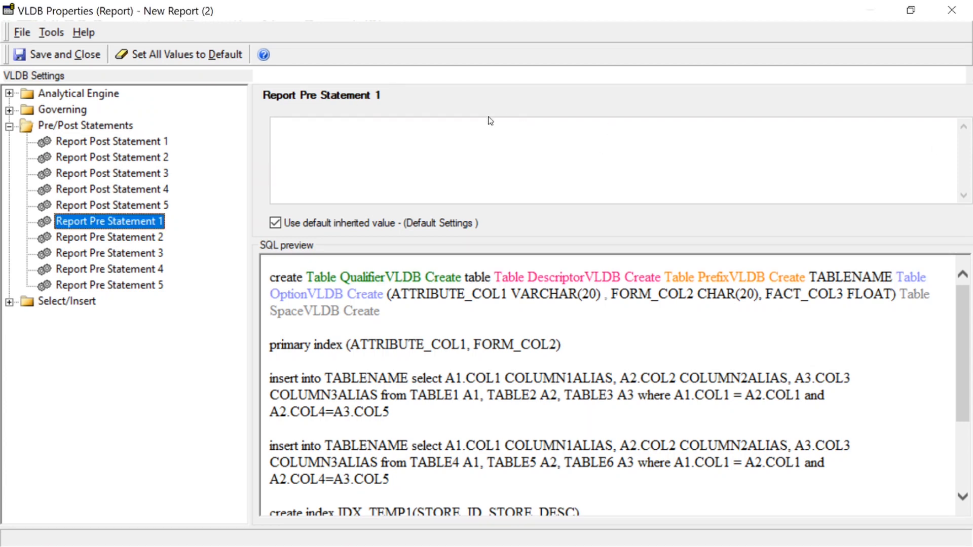
{"action": "left_click", "coordinate": [275, 223]}
{"action": "left_click", "coordinate": [372, 146]}
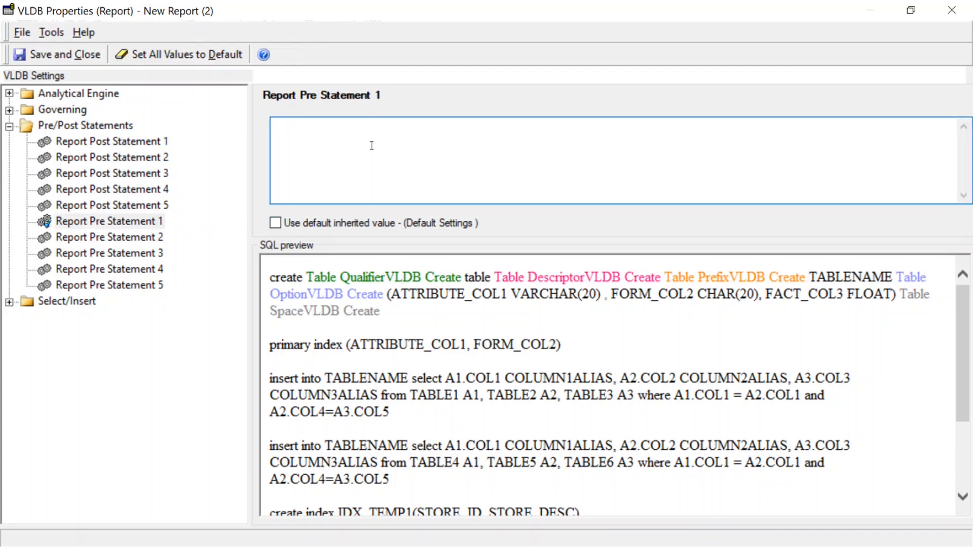
{"action": "type", "text": "create table #days (DateKey int)"}
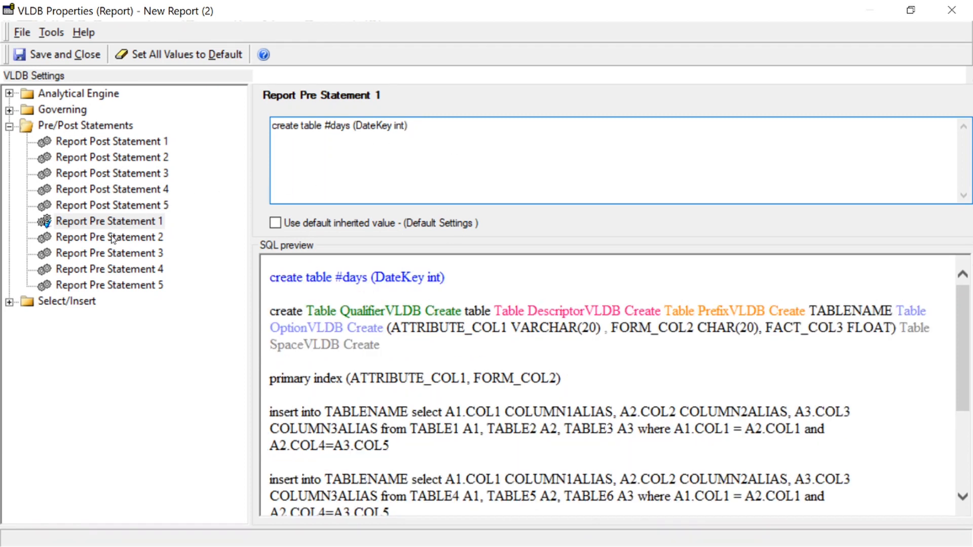
{"action": "left_click_drag", "start_coordinate": [440, 131], "coordinate": [220, 132]}
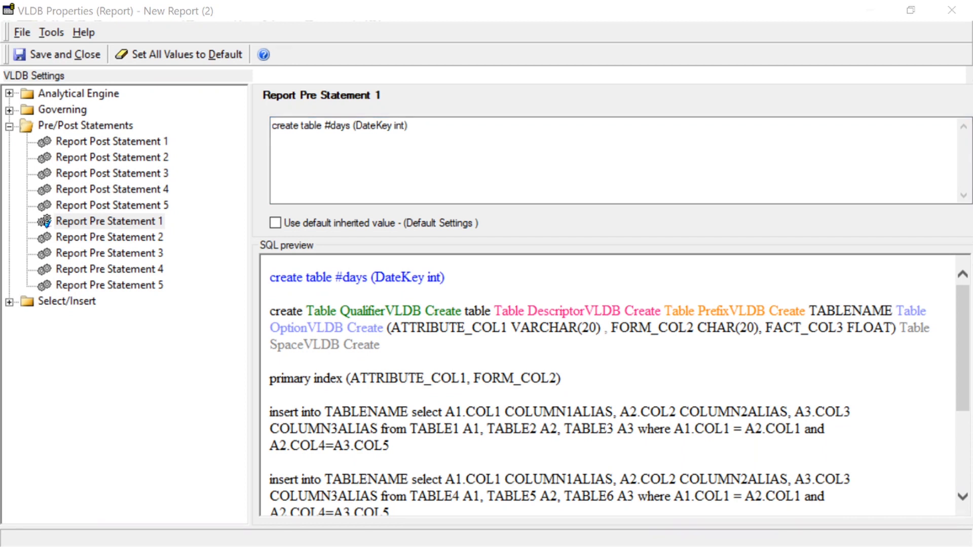
Set Report Pre Statement 2 to insert DateKeys 20101229, 20101230, 20101231 from [dbo].[DimDate] into #days
{"action": "left_click", "coordinate": [130, 238]}
{"action": "left_click", "coordinate": [275, 222]}
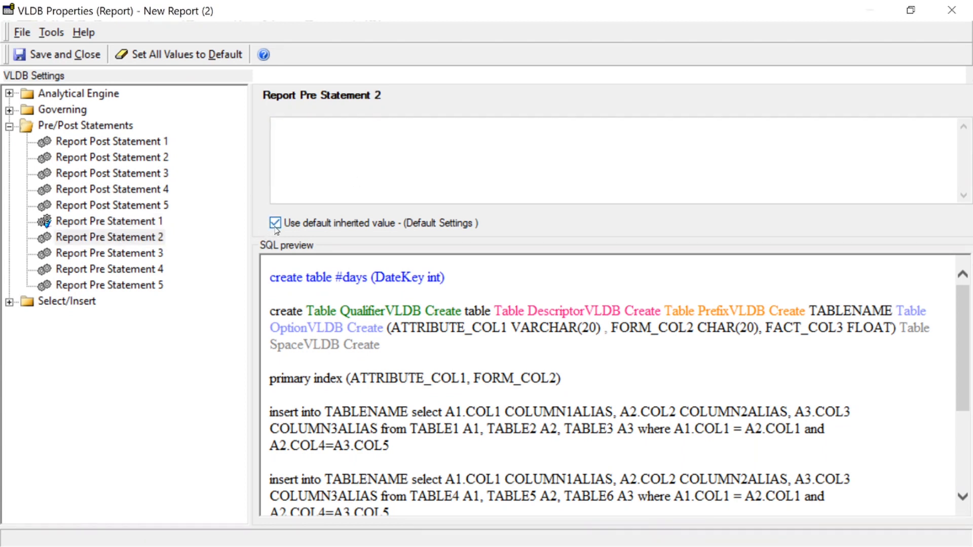
{"action": "left_click", "coordinate": [393, 134]}
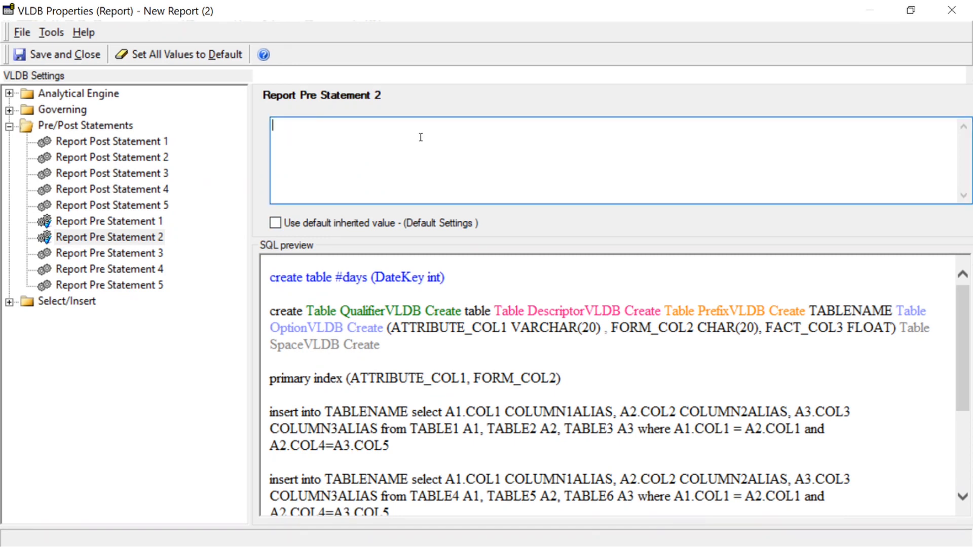
{"action": "type", "text": "insert into #days select DateKey from [dbo].[DimDate] where DateKey in (20101229,20101230,20101231)"}
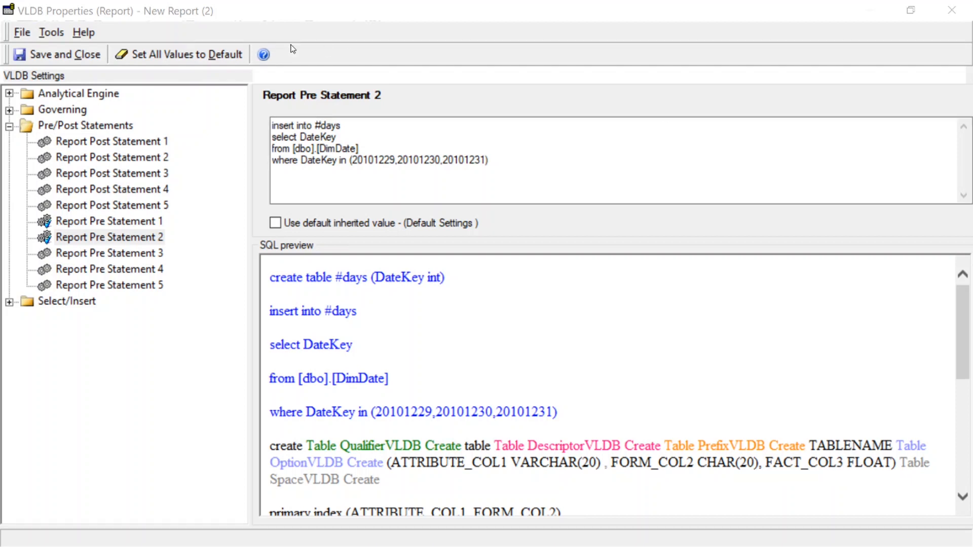
{"action": "double_click", "coordinate": [354, 120]}
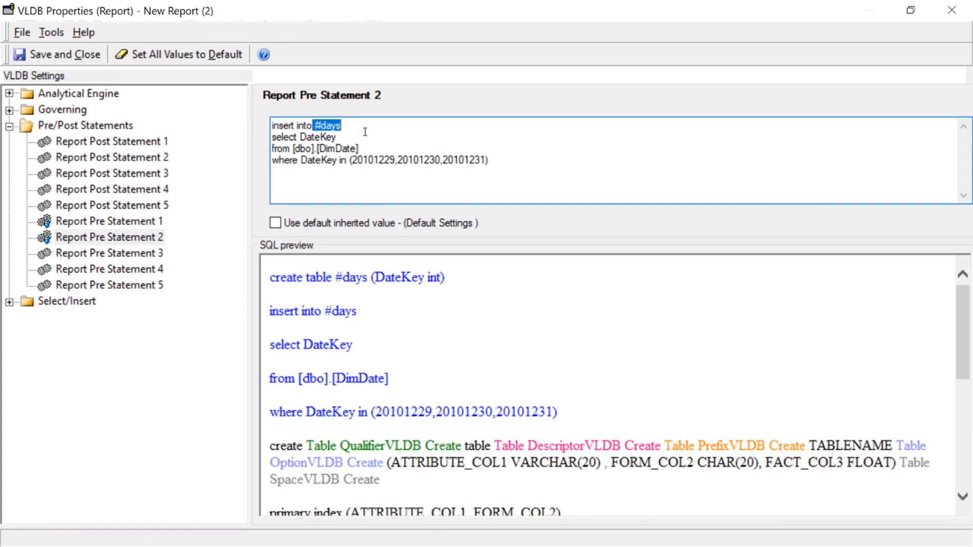
{"action": "left_click", "coordinate": [548, 186]}
Paste the copied statement into Report Post Statement 1, overriding the default inherited value, and save the VLDB properties
{"action": "left_click", "coordinate": [126, 141]}
{"action": "left_click", "coordinate": [276, 223]}
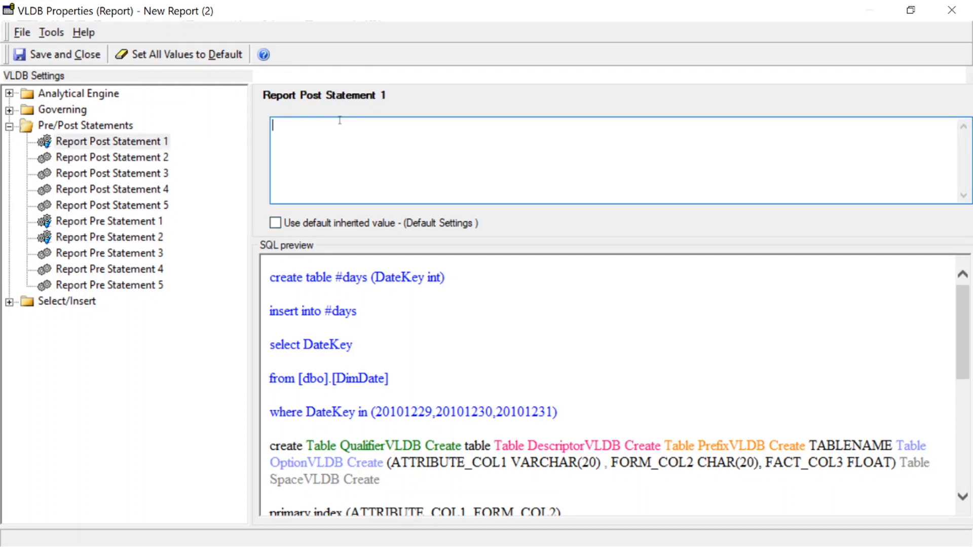
{"action": "type", "text": "drop table #days"}
{"action": "left_click", "coordinate": [56, 57]}
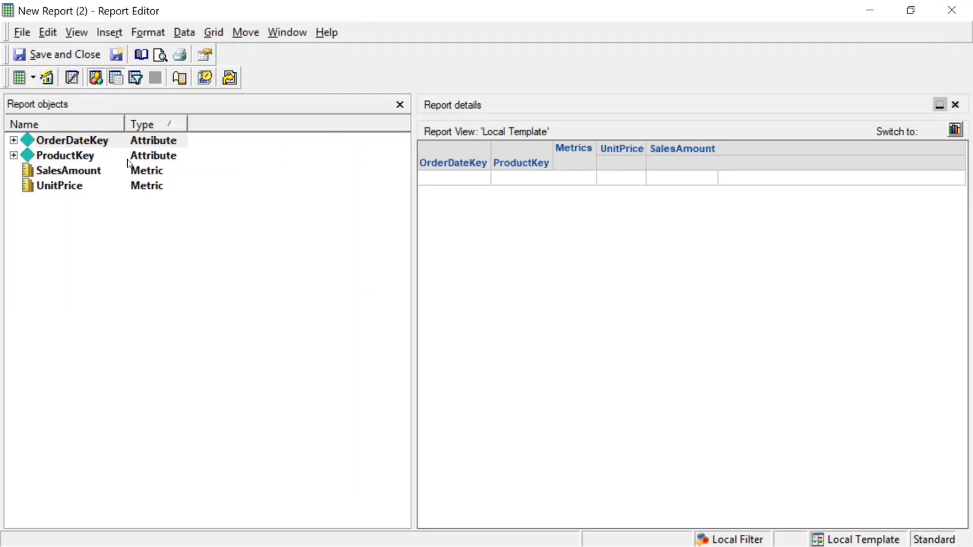
Open the Freeform SQL definition to review the query's #days filter, then close it without changes
{"action": "left_click", "coordinate": [185, 33]}
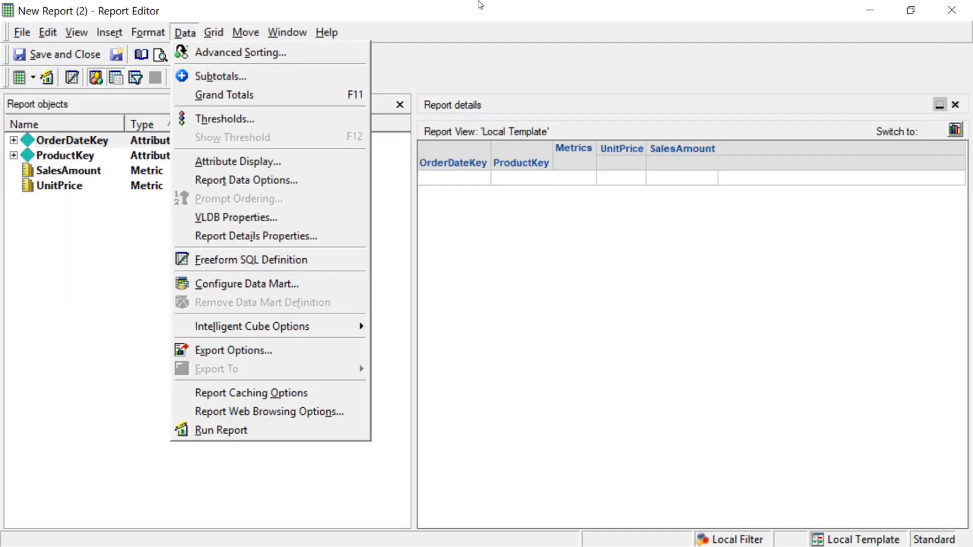
{"action": "left_click", "coordinate": [512, 6]}
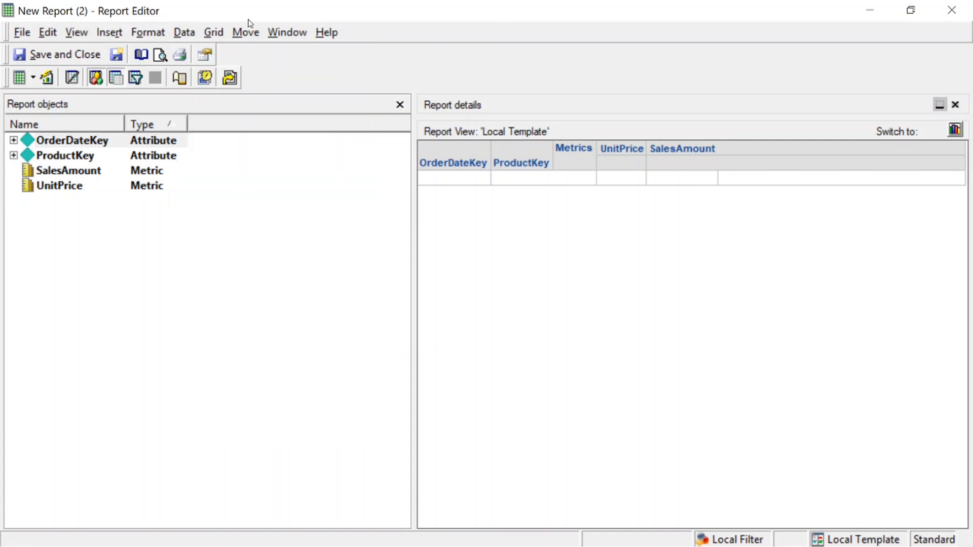
{"action": "left_click", "coordinate": [185, 32]}
{"action": "left_click", "coordinate": [628, 340]}
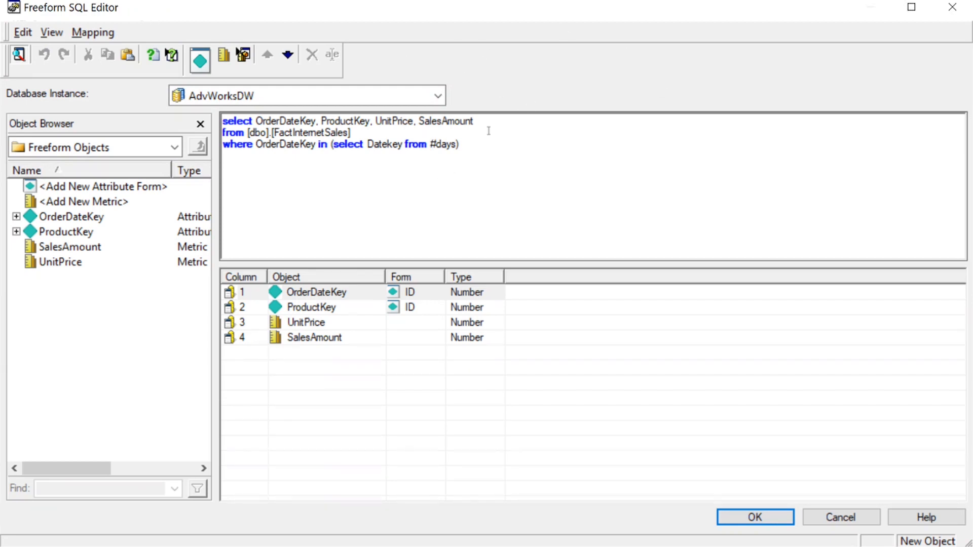
{"action": "left_click_drag", "start_coordinate": [430, 147], "coordinate": [464, 146]}
{"action": "left_click", "coordinate": [511, 141]}
{"action": "left_click", "coordinate": [847, 517]}
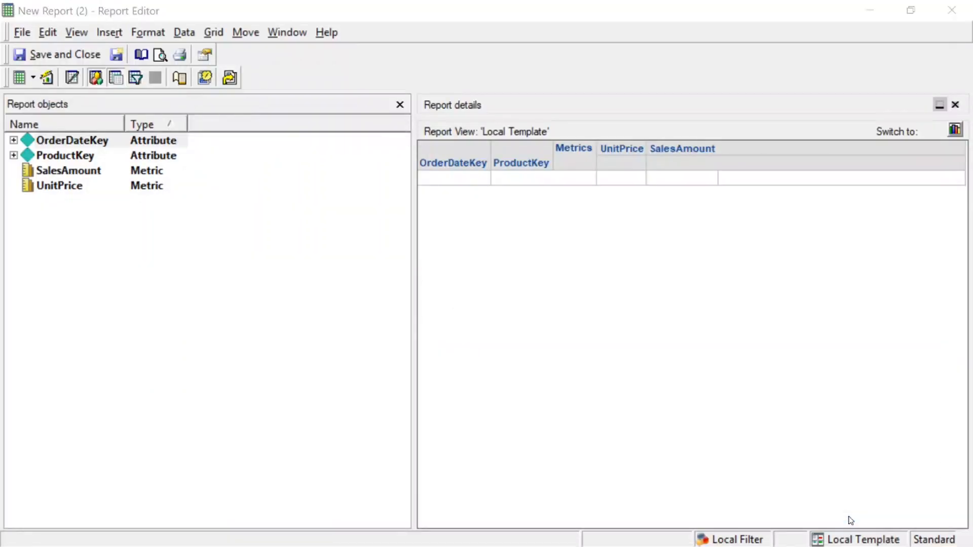
Run the report, saving it as Temp Table Freeform in the 01. Freeform - VLDB folder
{"action": "left_click", "coordinate": [20, 78]}
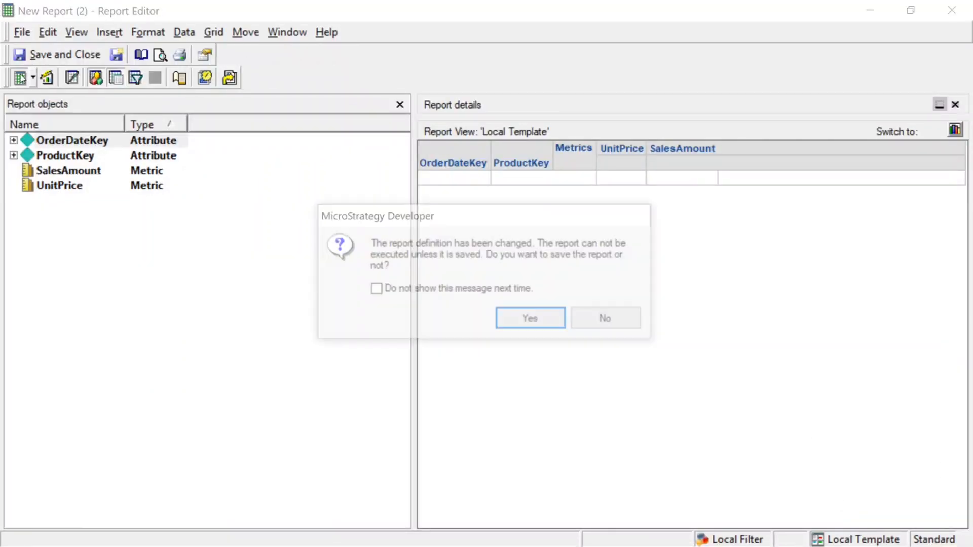
{"action": "left_click", "coordinate": [526, 323]}
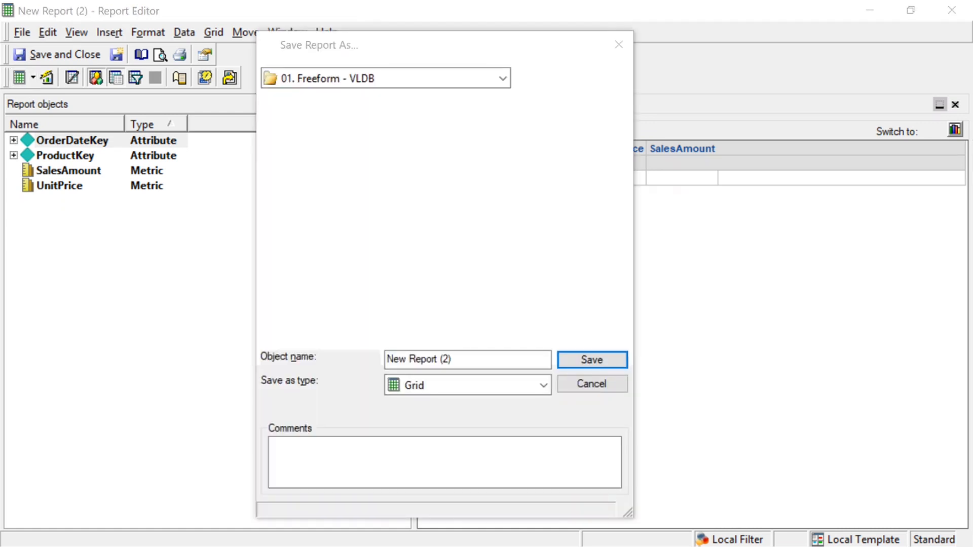
{"action": "left_click", "coordinate": [474, 361]}
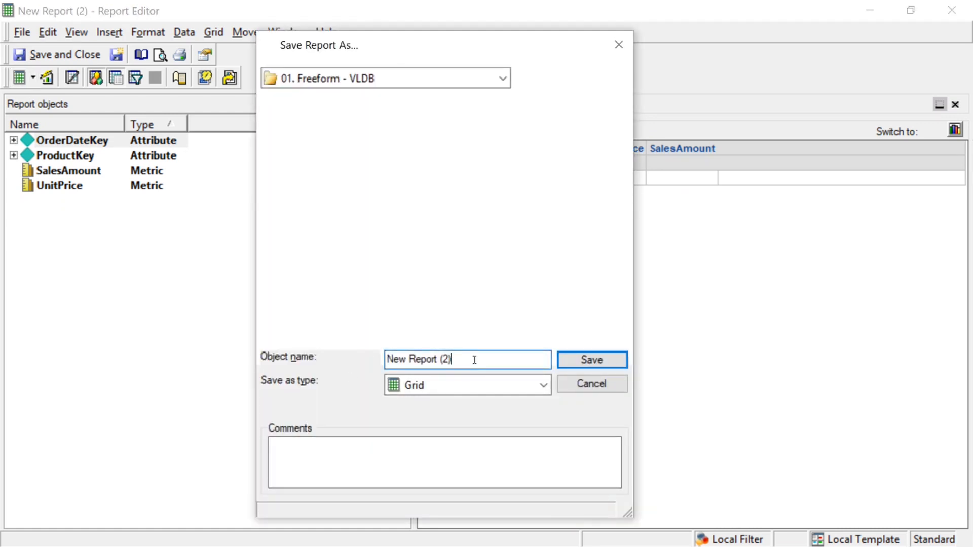
{"action": "key", "text": "ctrl+a"}
{"action": "type", "text": "Temp Table Freeform"}
{"action": "key", "text": "Return"}
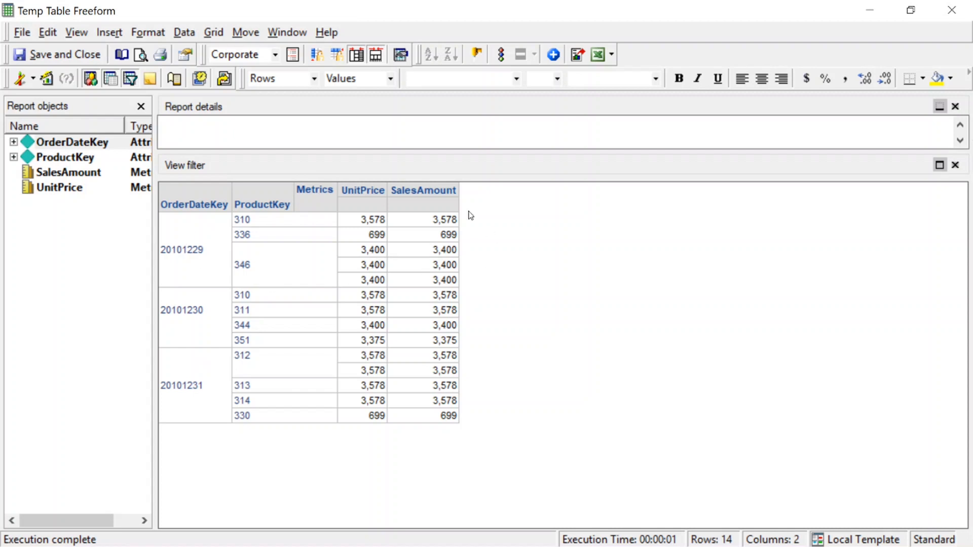
{"action": "left_click", "coordinate": [195, 133]}
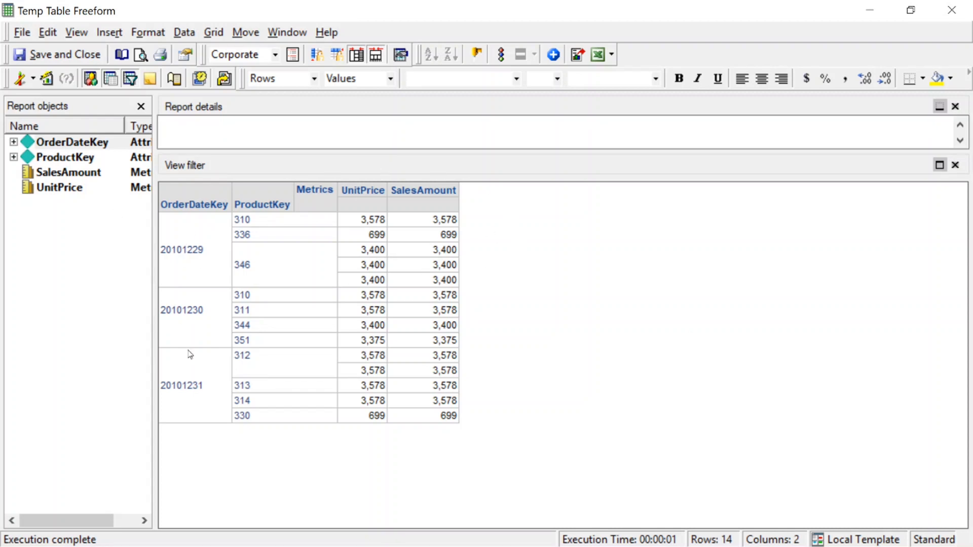